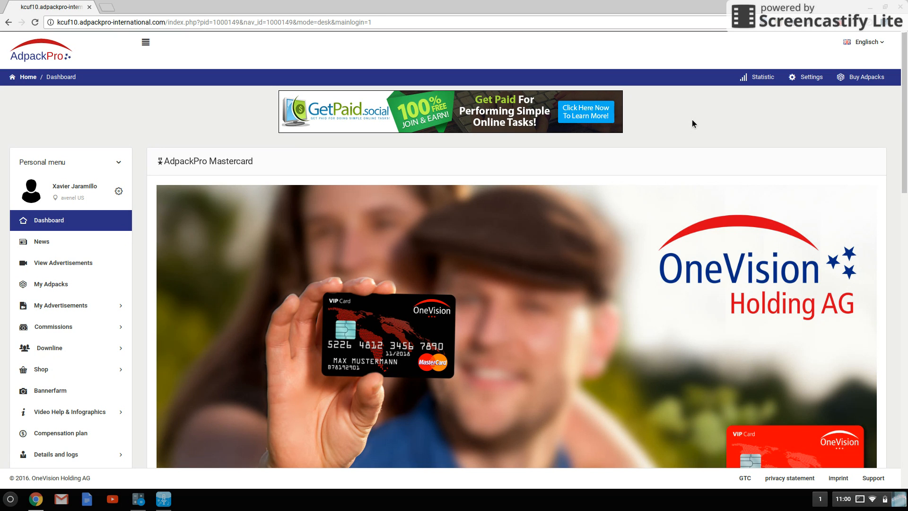
pyautogui.scroll(-2, 645, 122)
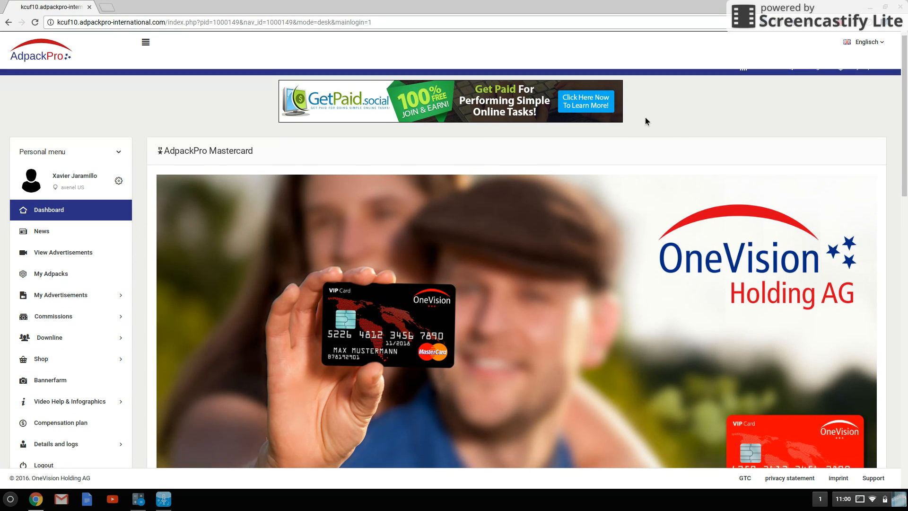
pyautogui.scroll(-2, 645, 121)
pyautogui.scroll(-2, 645, 121)
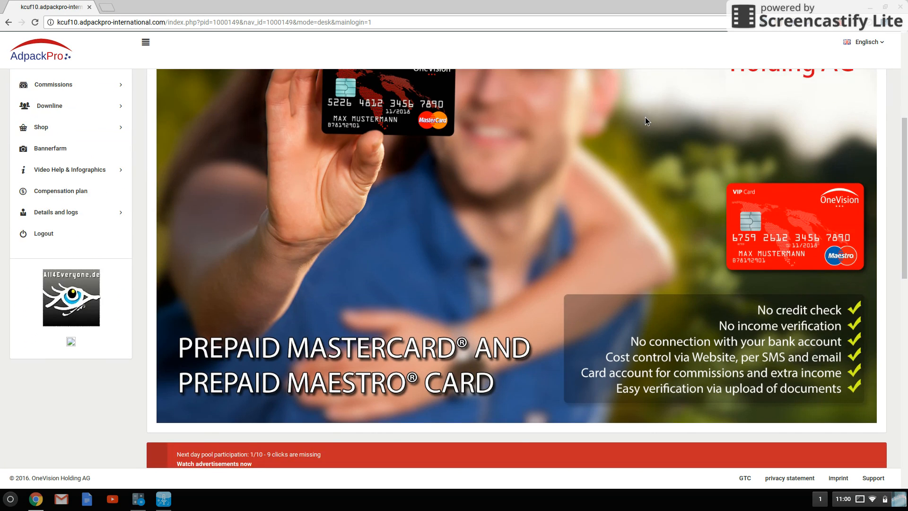
pyautogui.scroll(-2, 645, 121)
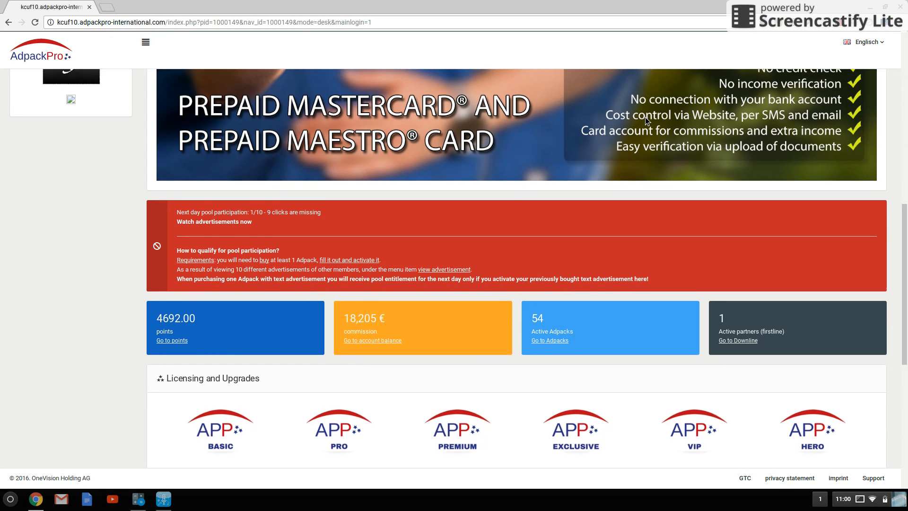
pyautogui.scroll(-2, 645, 118)
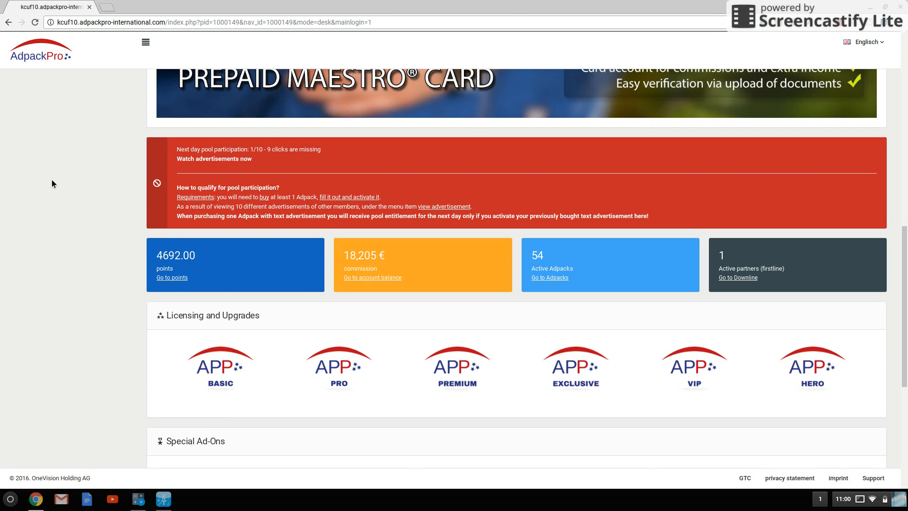
pyautogui.scroll(-2, 52, 183)
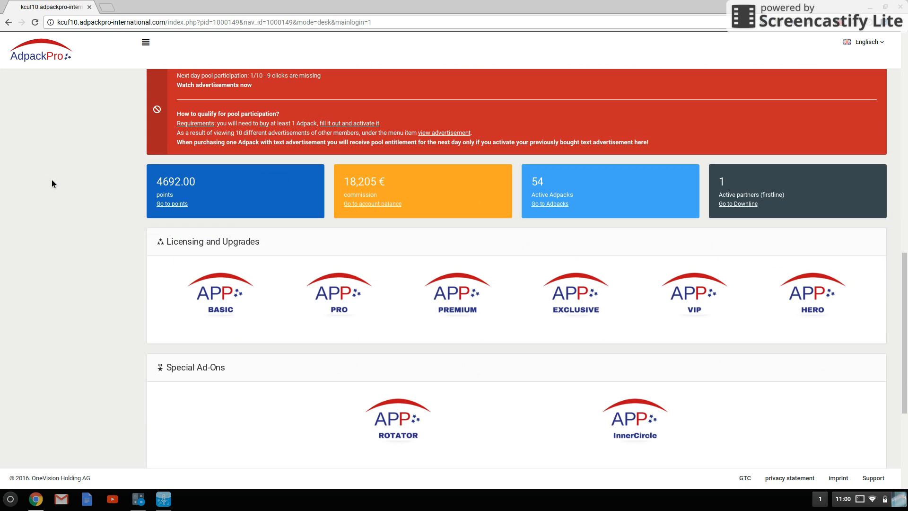
pyautogui.scroll(-1, 51, 183)
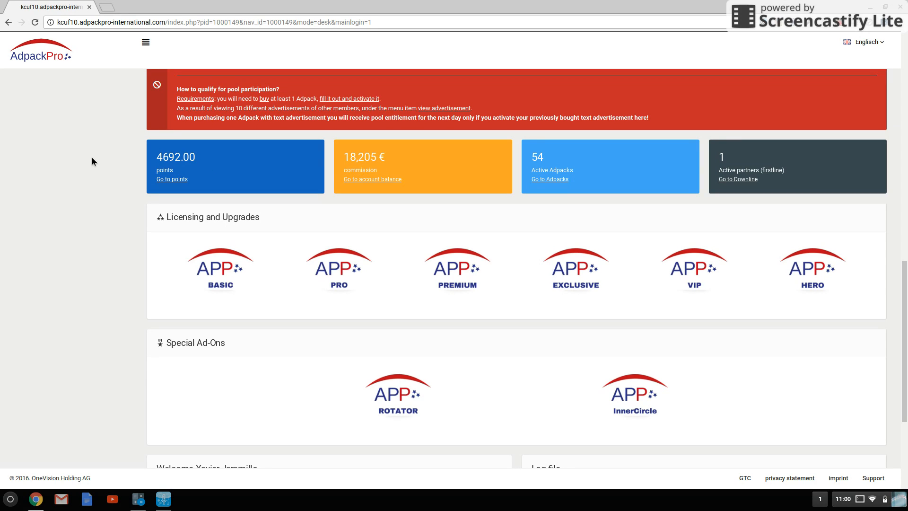
pyautogui.scroll(-1, 92, 161)
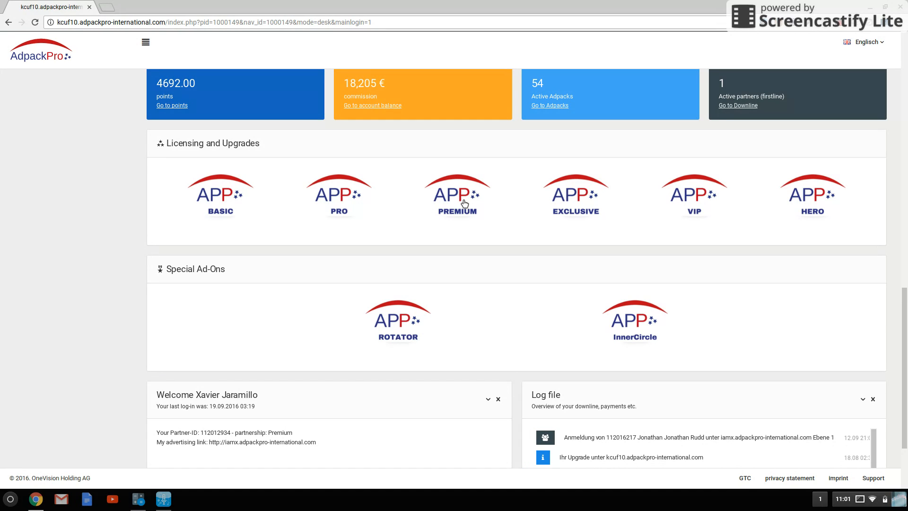
# Step: View the license tiers from Basic to Hero with their prices via the PRO logo
pyautogui.click(334, 197)
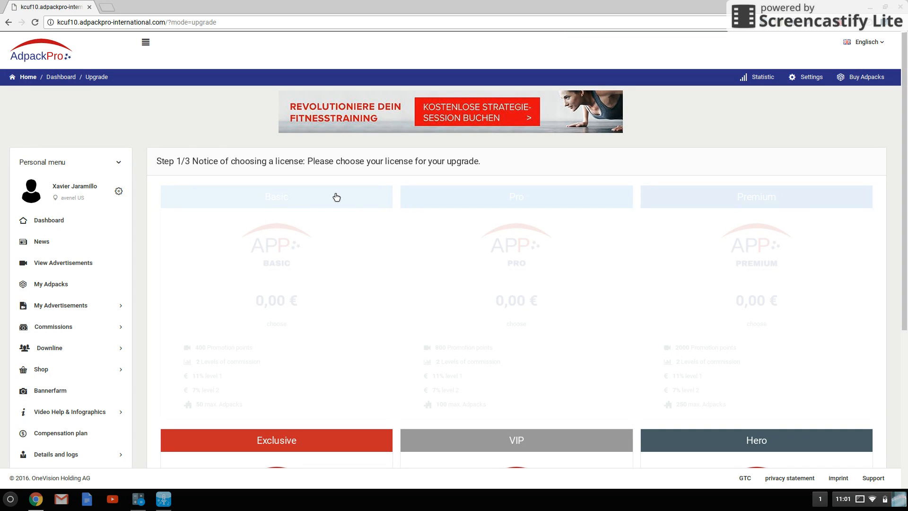
pyautogui.scroll(-1, 336, 196)
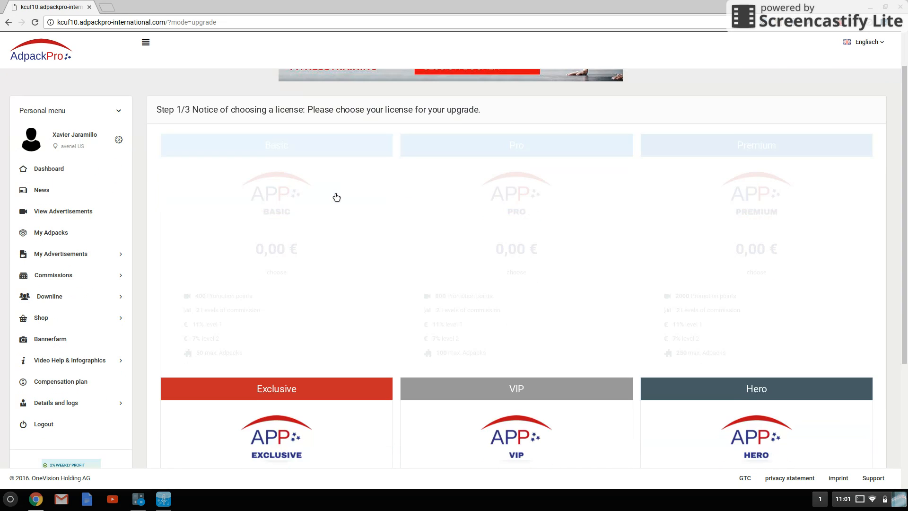
pyautogui.scroll(-1, 337, 197)
pyautogui.scroll(-1, 337, 197)
pyautogui.scroll(-1, 336, 196)
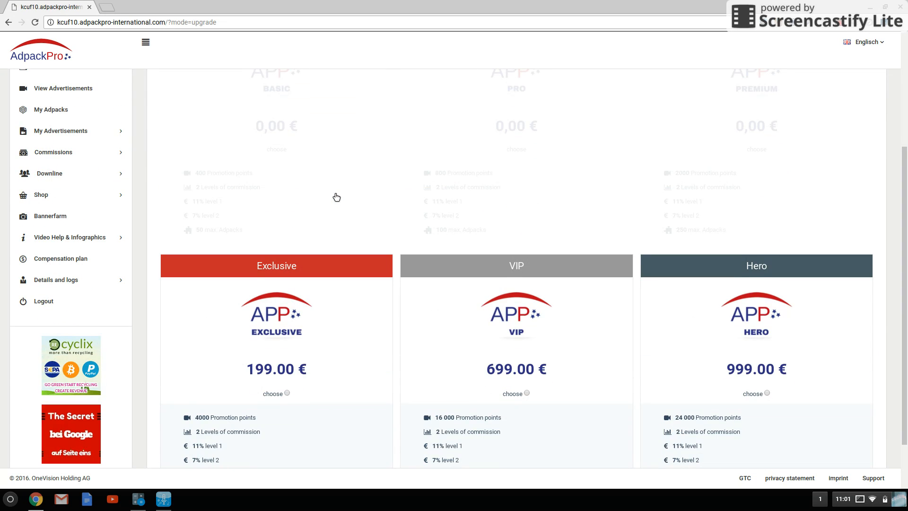
pyautogui.scroll(-2, 336, 197)
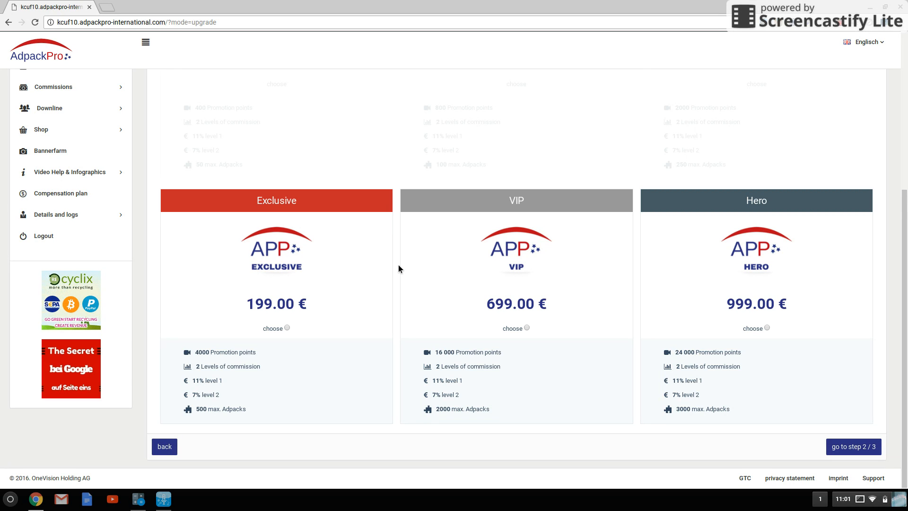
pyautogui.scroll(3, 582, 295)
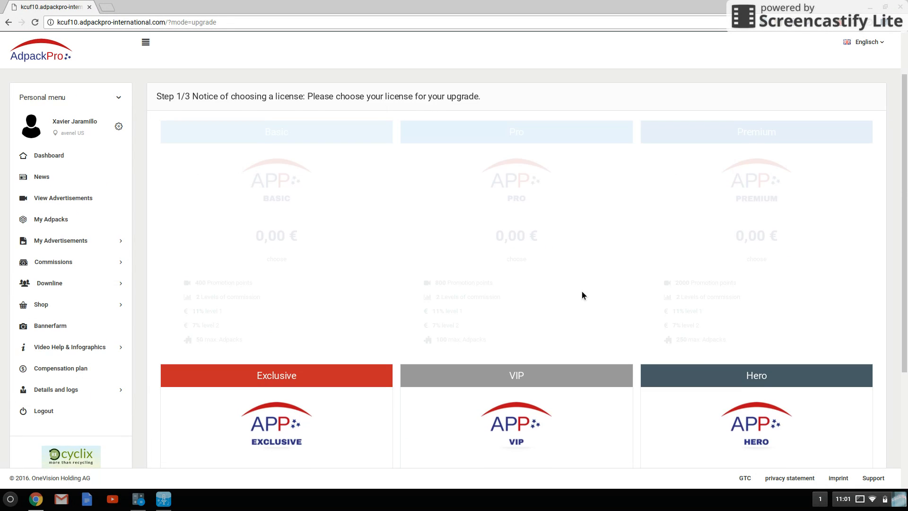
pyautogui.scroll(1, 582, 296)
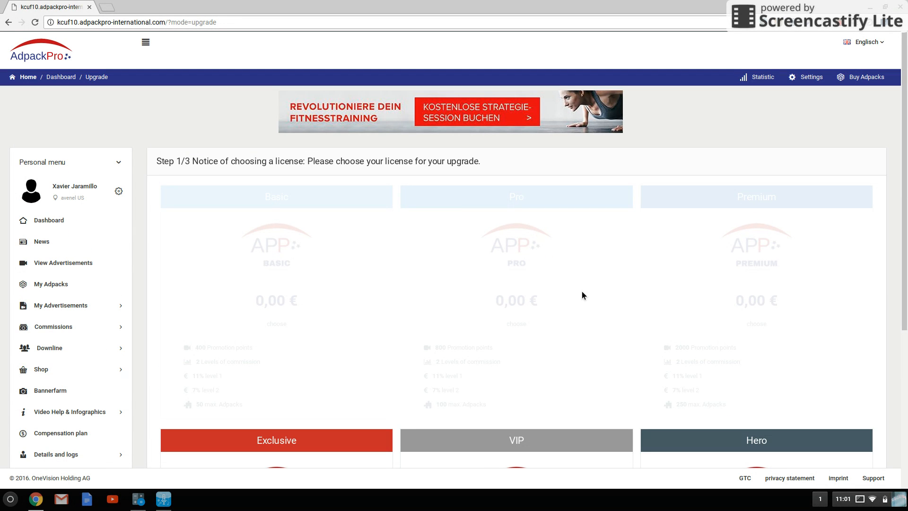
pyautogui.scroll(-1, 582, 295)
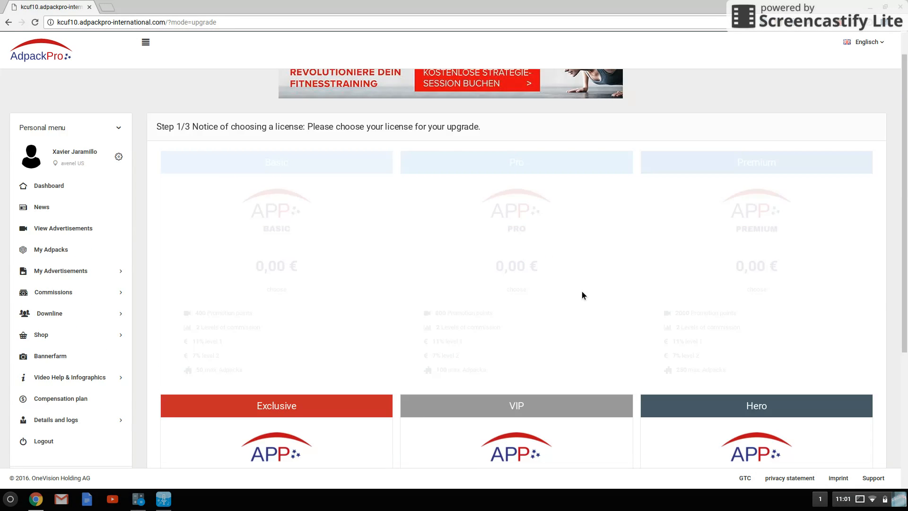
pyautogui.scroll(-2, 581, 296)
pyautogui.scroll(3, 581, 295)
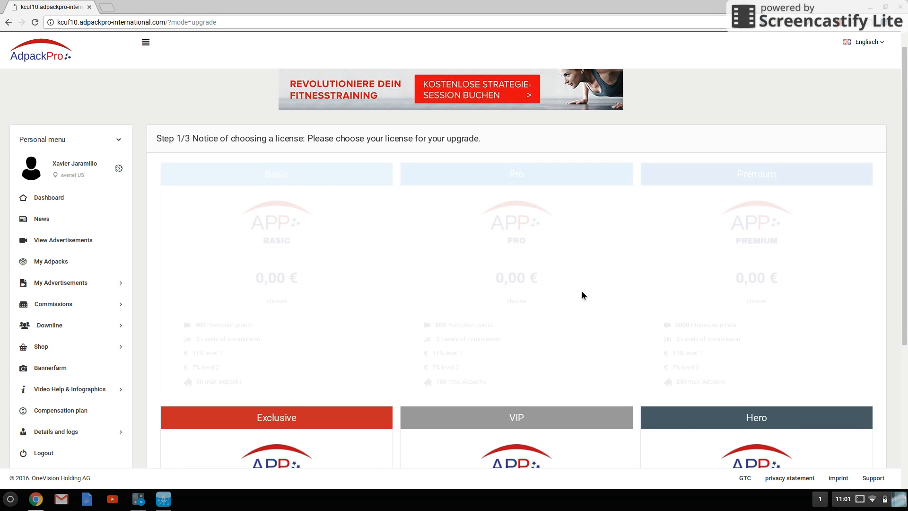
pyautogui.scroll(1, 582, 295)
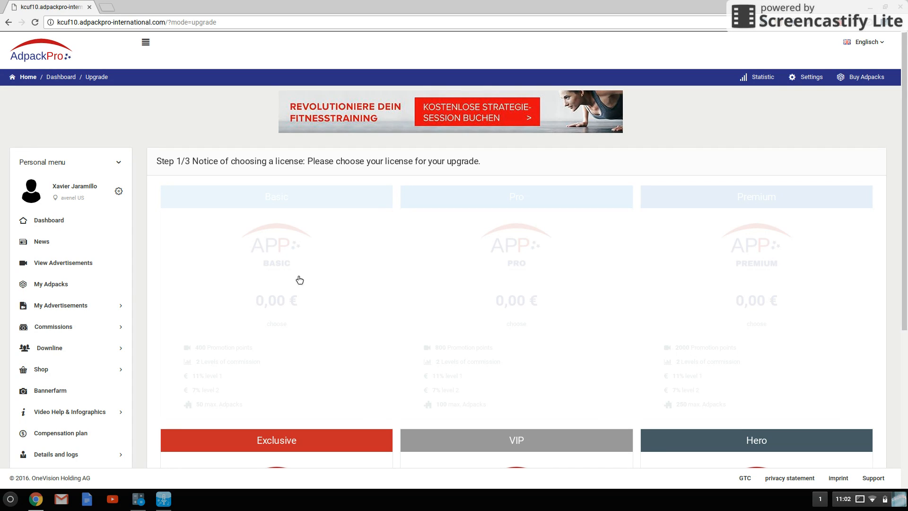
# Step: Go back to the back-office dashboard from the Personal menu
pyautogui.click(47, 225)
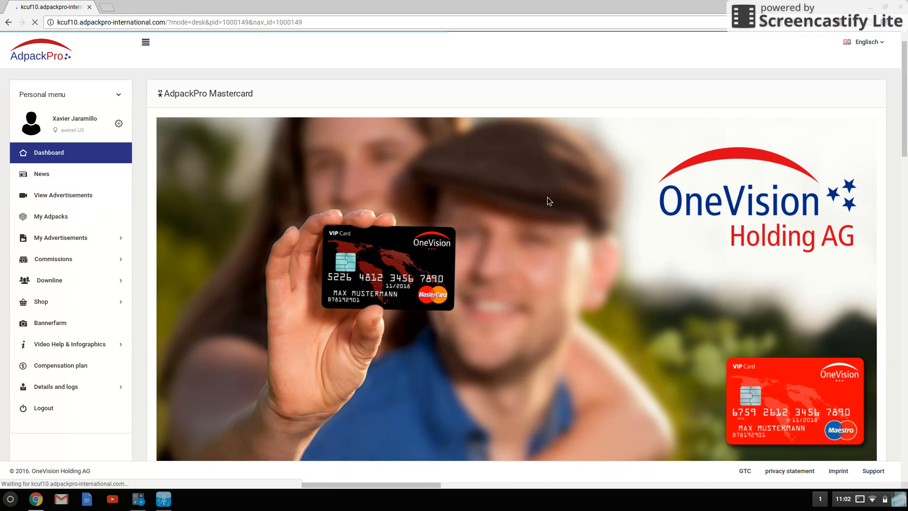
pyautogui.scroll(-1, 454, 270)
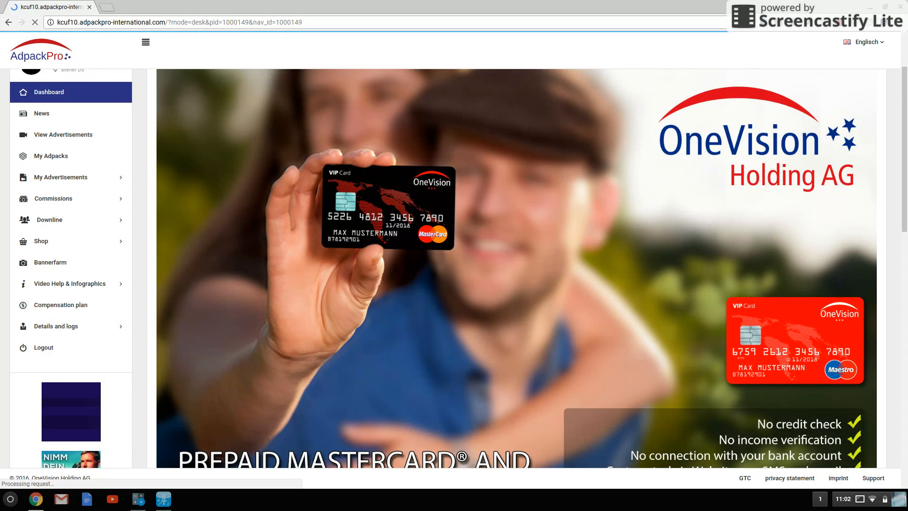
pyautogui.scroll(-1, 612, 204)
pyautogui.scroll(-2, 612, 204)
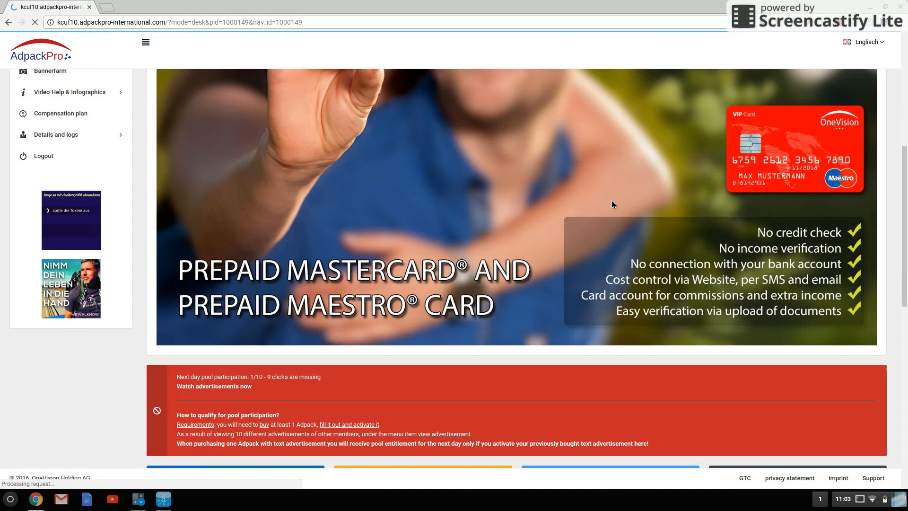
pyautogui.scroll(-1, 612, 204)
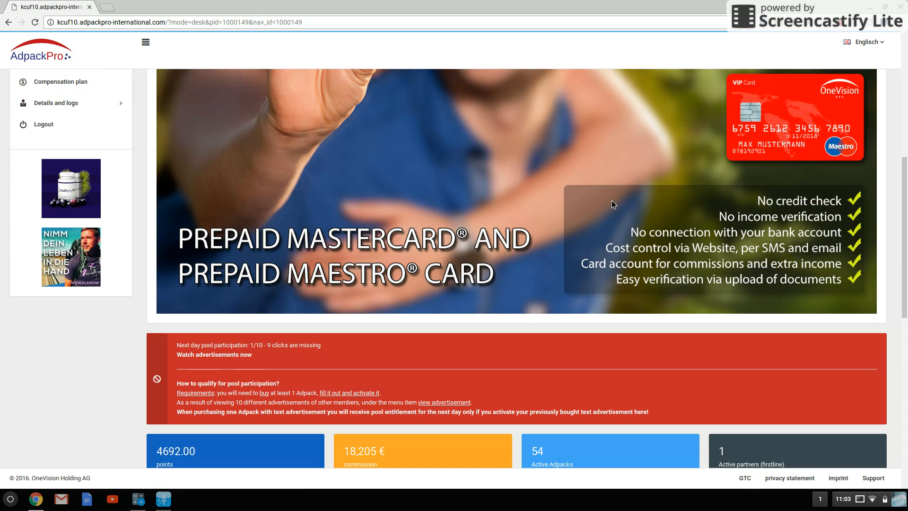
pyautogui.scroll(5, 611, 201)
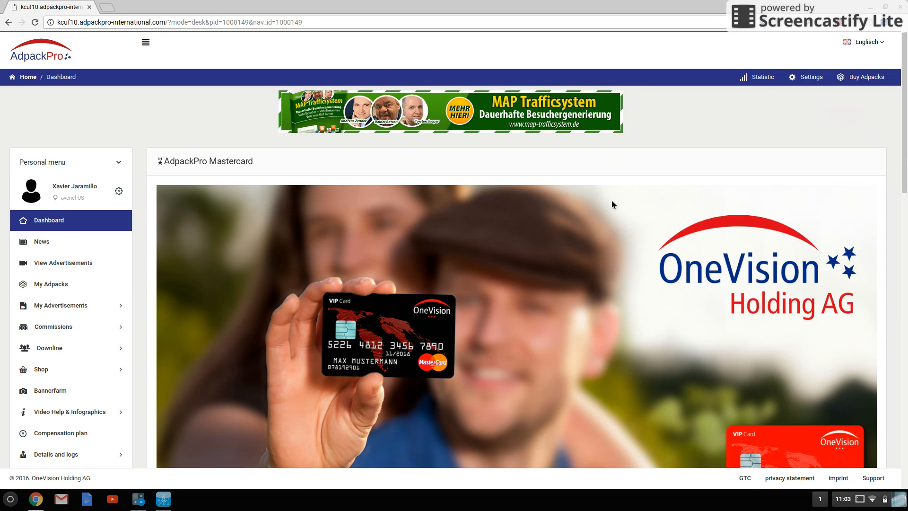
# Step: Browse the 25,00 € text and banner Adpacks, clear the entered amount, and return to the dashboard
pyautogui.click(867, 77)
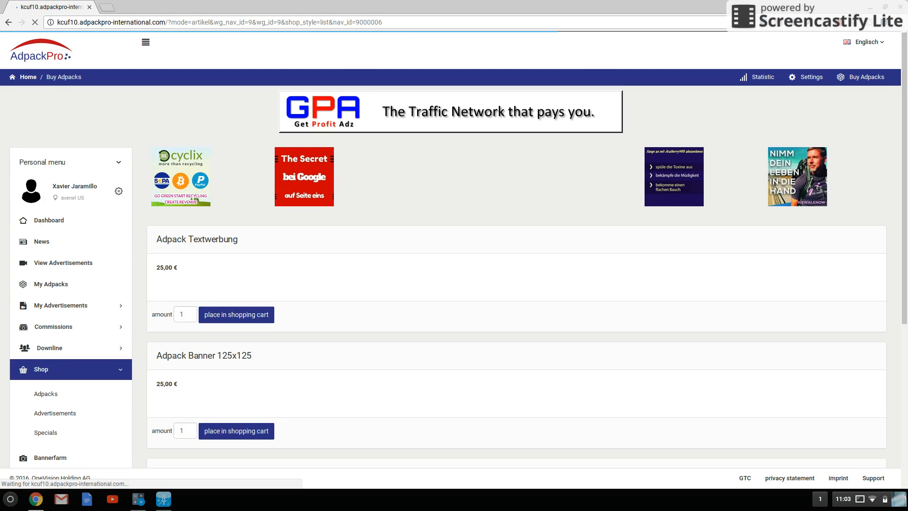
pyautogui.scroll(-3, 517, 284)
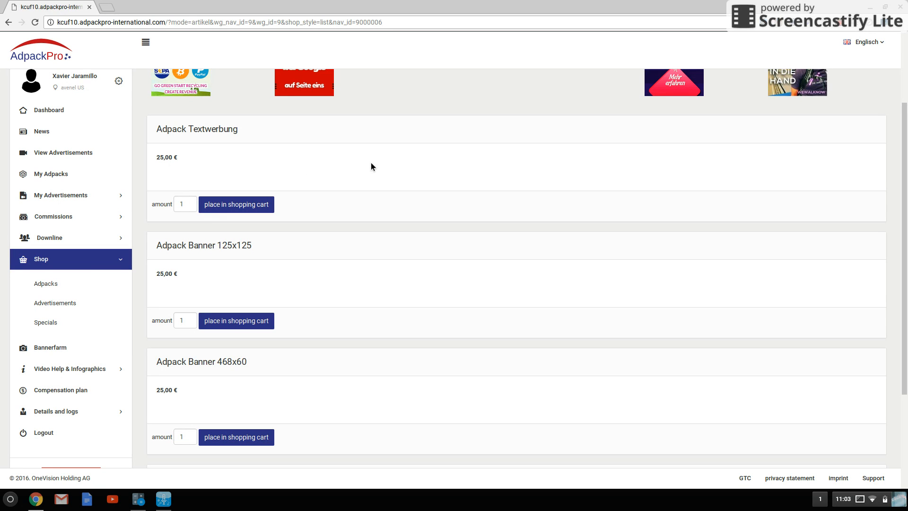
pyautogui.scroll(-1, 325, 165)
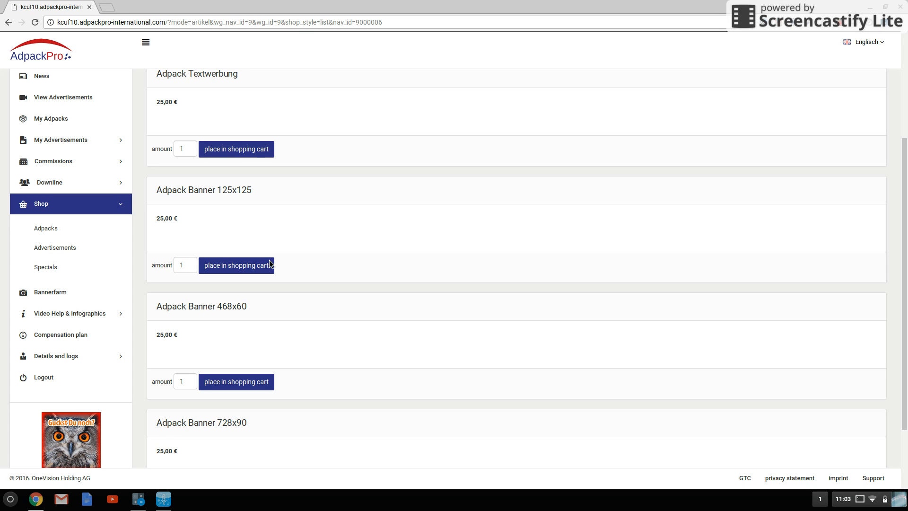
pyautogui.click(192, 387)
pyautogui.scroll(-2, 298, 321)
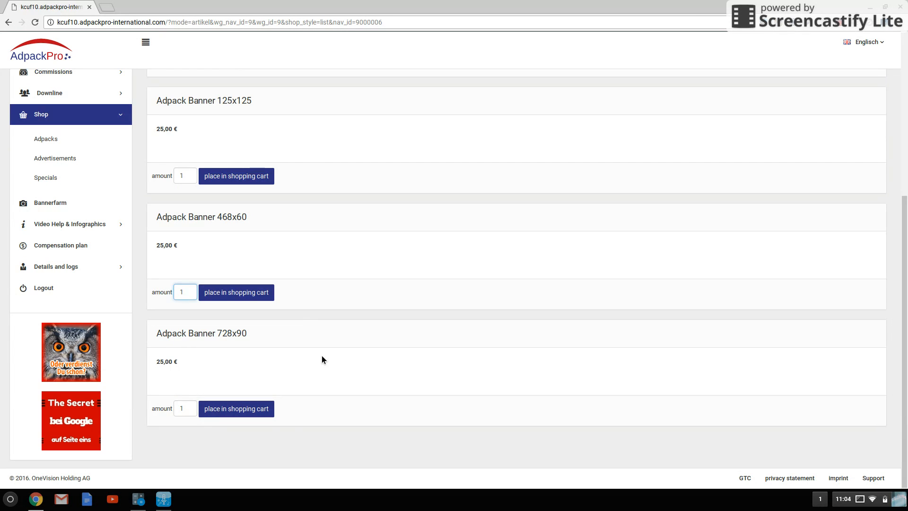
pyautogui.scroll(1, 321, 359)
pyautogui.scroll(2, 321, 359)
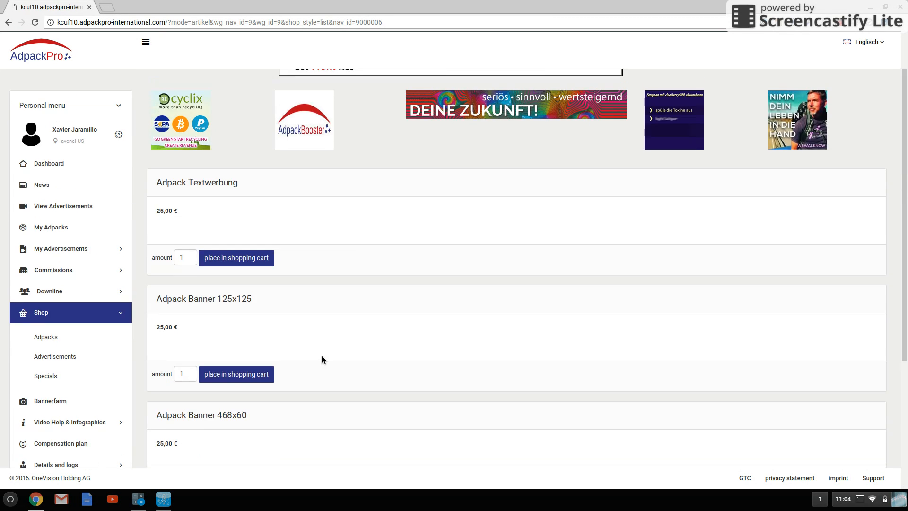
pyautogui.scroll(1, 321, 360)
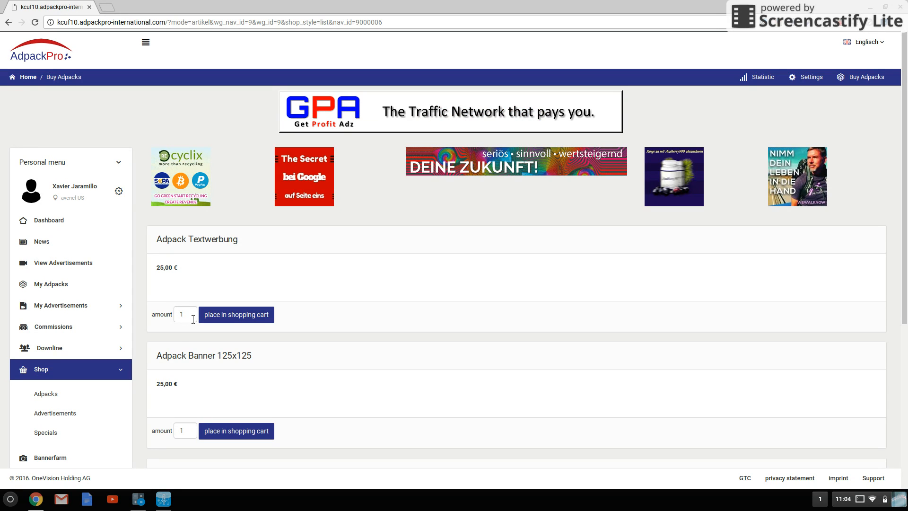
pyautogui.doubleClick(186, 314)
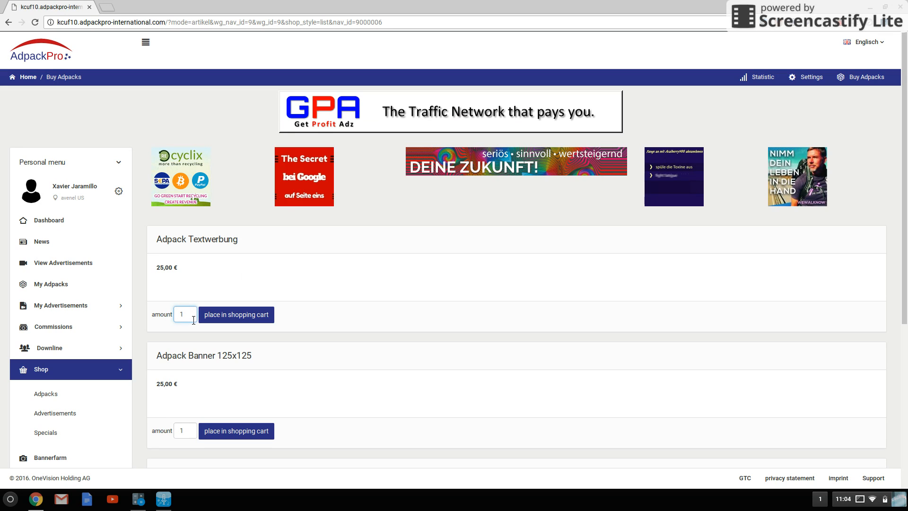
pyautogui.write('20')
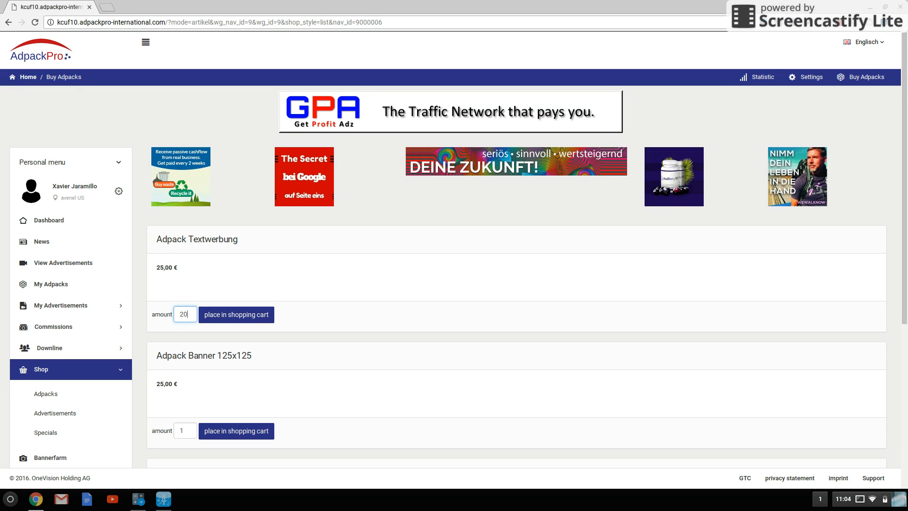
pyautogui.press('BackSpace')
pyautogui.press('BackSpace')
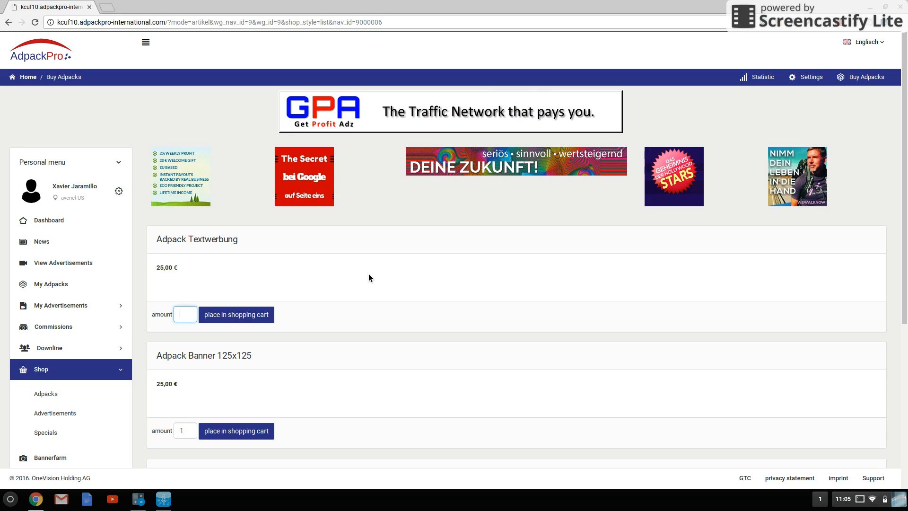
pyautogui.click(60, 220)
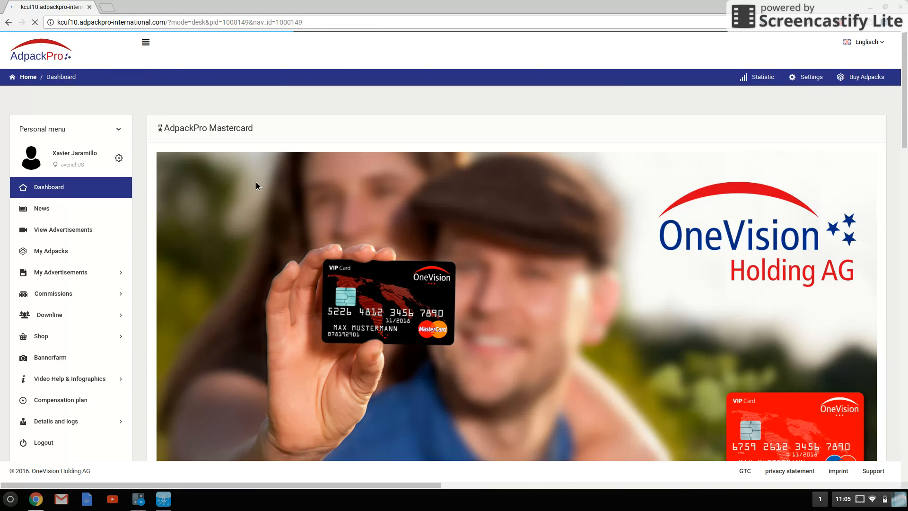
pyautogui.scroll(-2, 256, 182)
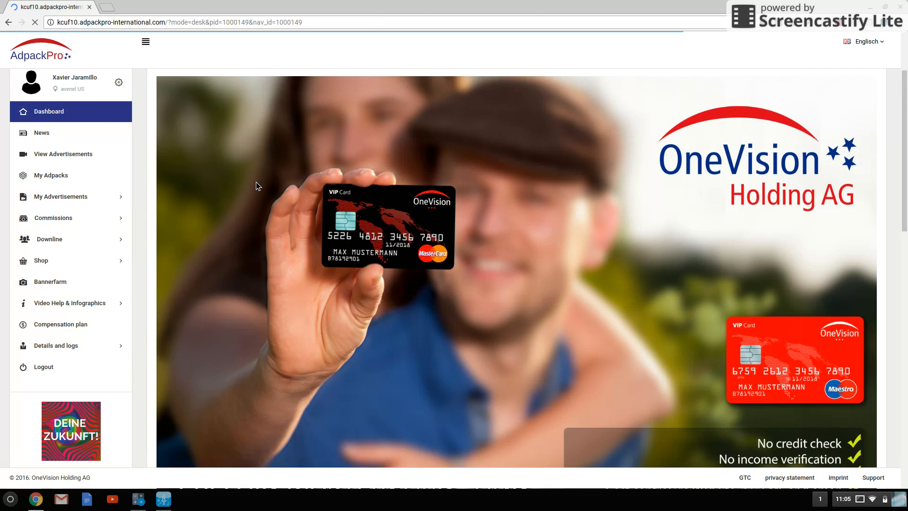
pyautogui.scroll(-1, 256, 182)
pyautogui.scroll(-3, 256, 186)
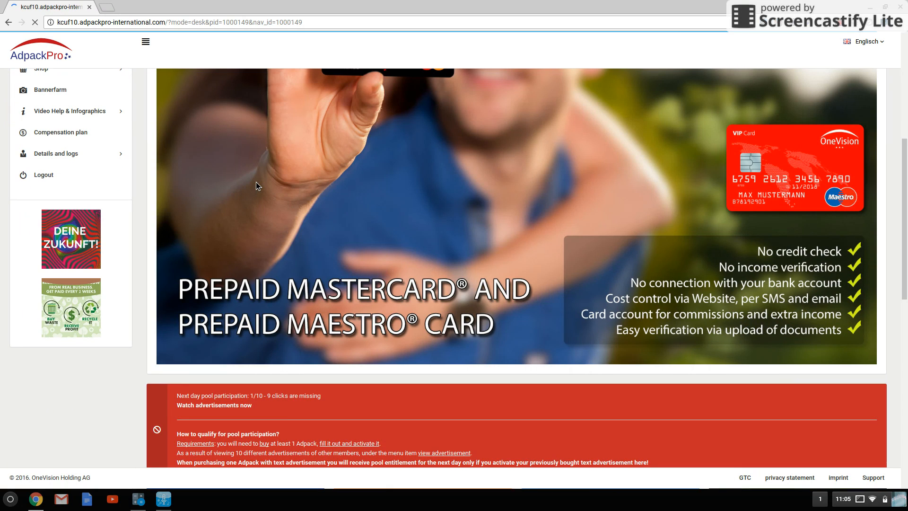
pyautogui.scroll(-2, 256, 182)
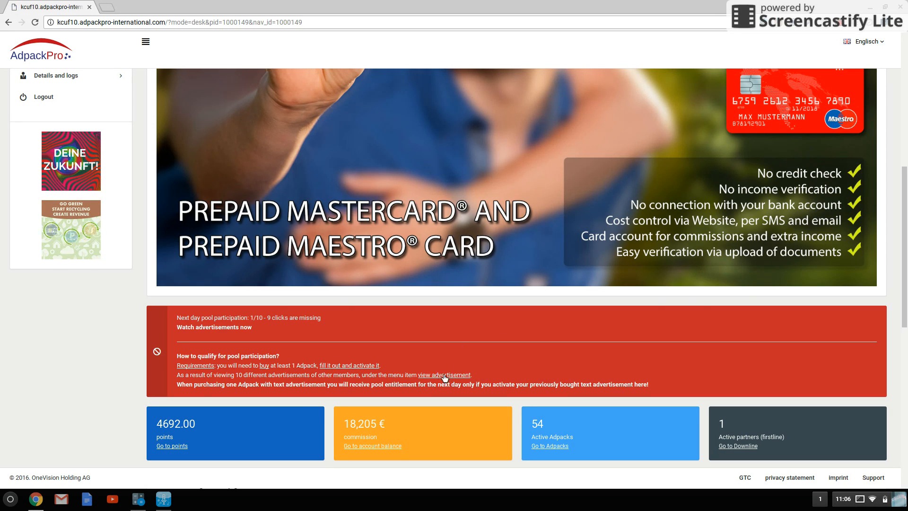
# Step: Follow the 'view advertisement' link in the red pool-participation notice
pyautogui.click(444, 375)
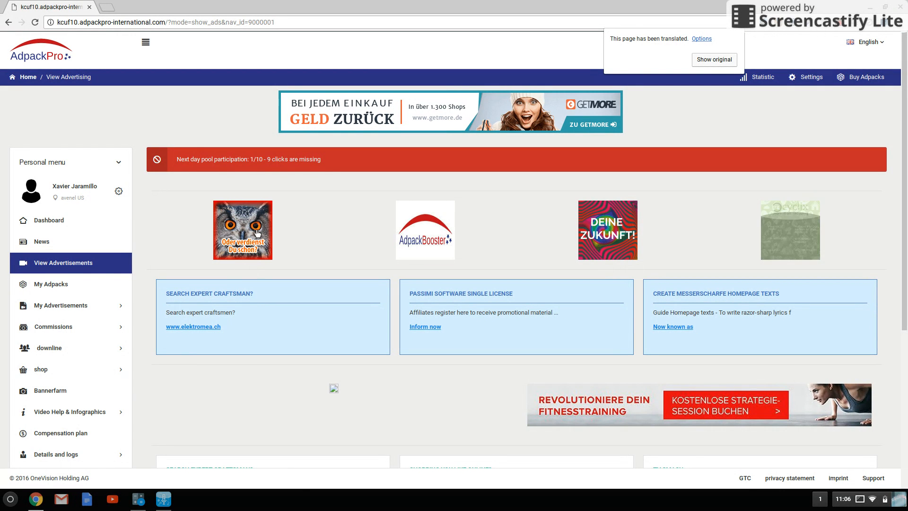
pyautogui.scroll(-1, 309, 222)
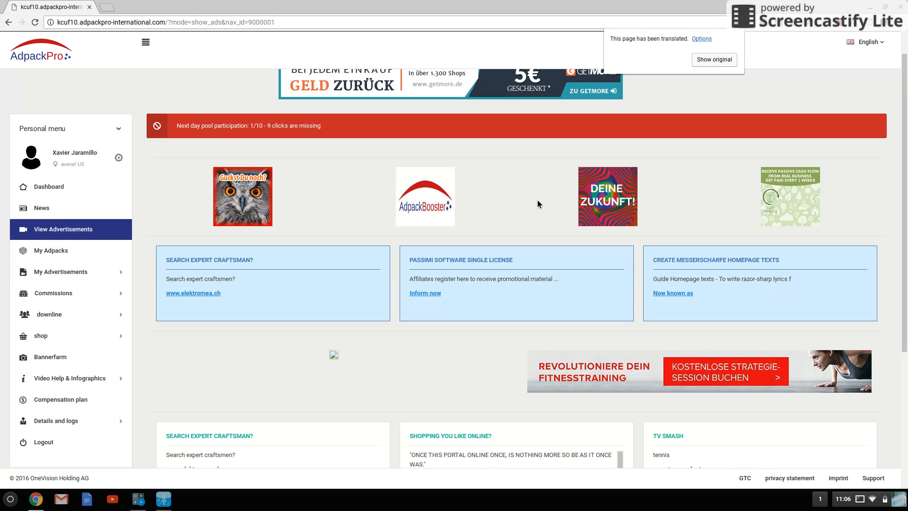
pyautogui.scroll(-2, 698, 189)
pyautogui.scroll(-1, 698, 189)
pyautogui.scroll(-3, 698, 189)
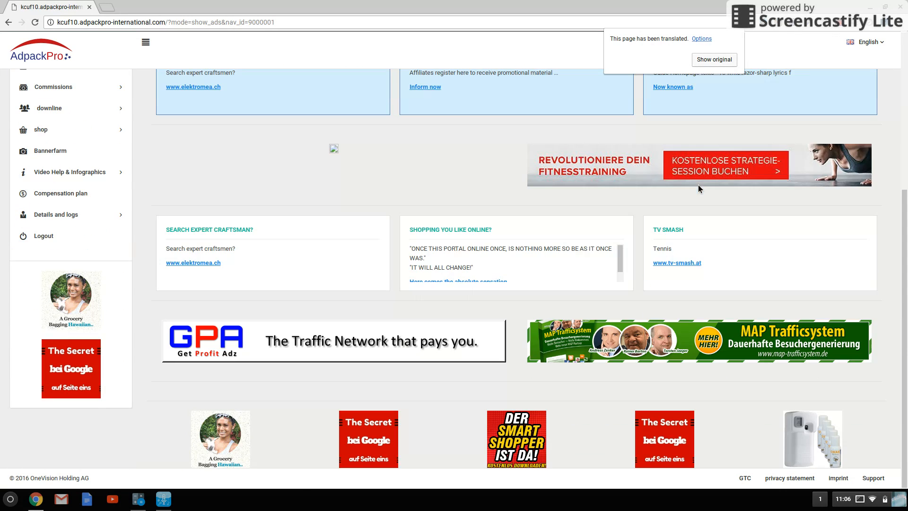
pyautogui.scroll(1, 735, 367)
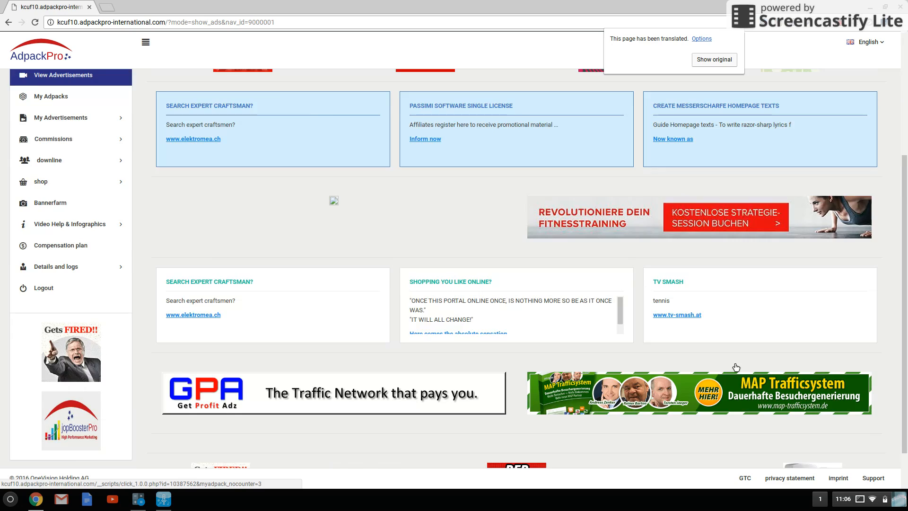
# Step: Start viewing a listed advertisement so its countdown begins (1 of 10 today)
pyautogui.click(735, 367)
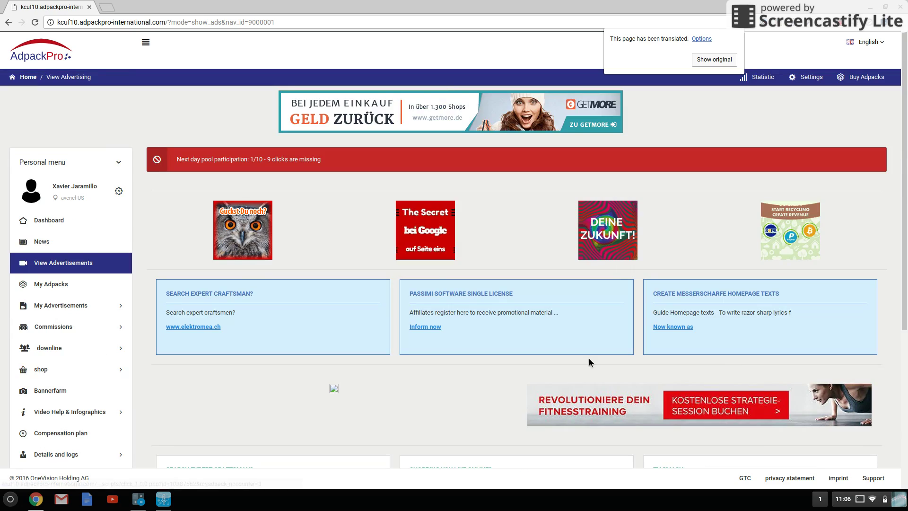
pyautogui.click(259, 247)
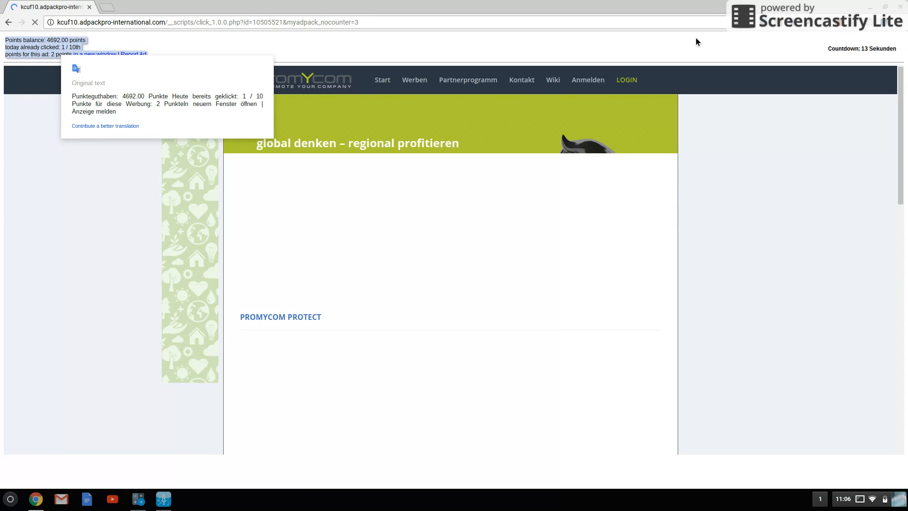
# Step: Dismiss the translate popup and let the promYcom ad play until the countdown ends
pyautogui.click(713, 40)
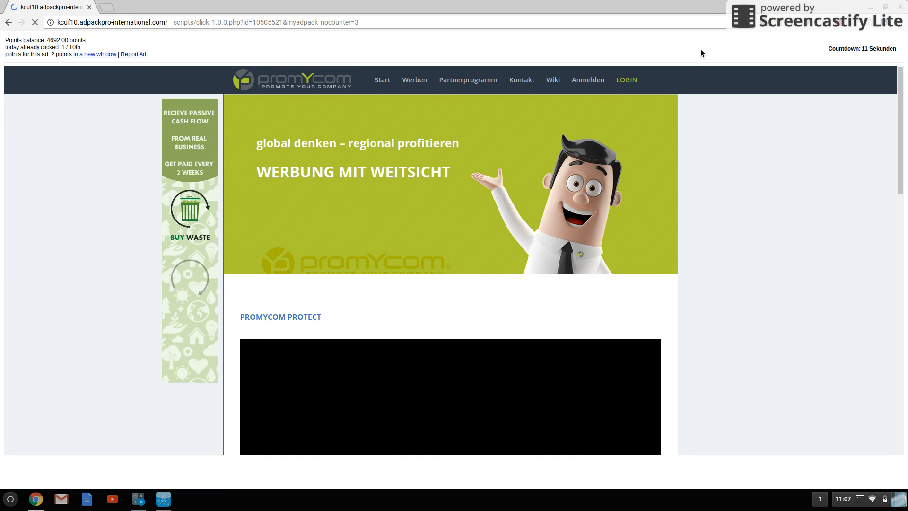
pyautogui.tripleClick(54, 55)
pyautogui.click(400, 54)
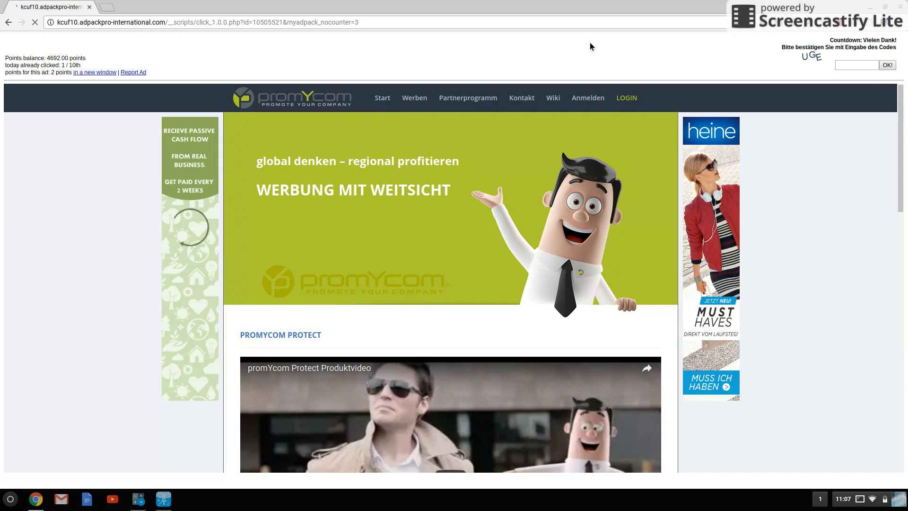
# Step: Enter the displayed confirmation code, clearing the mismatch alerts, until the view is credited
pyautogui.click(857, 64)
pyautogui.write('UGE')
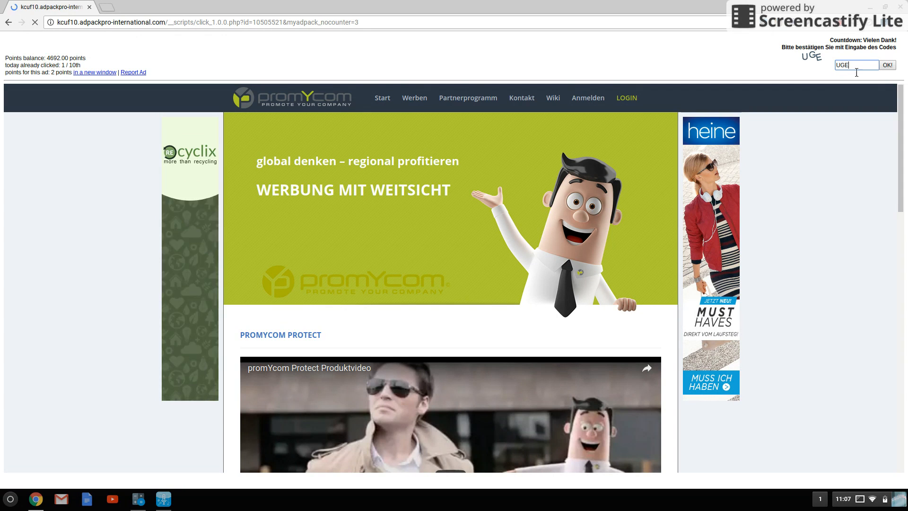
pyautogui.click(887, 65)
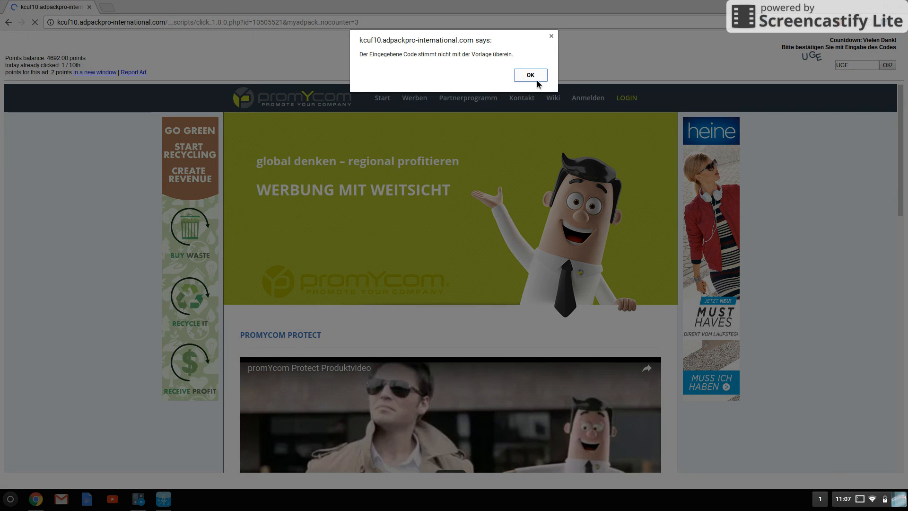
pyautogui.click(537, 79)
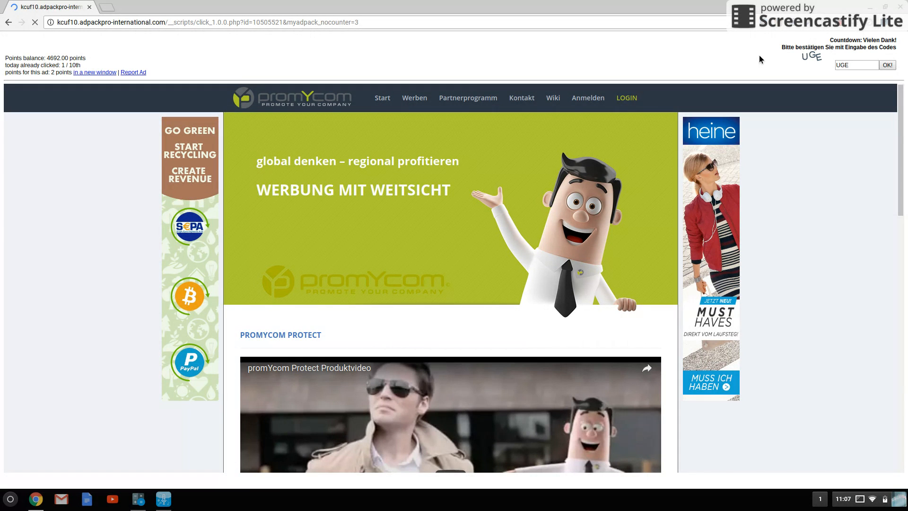
pyautogui.click(887, 64)
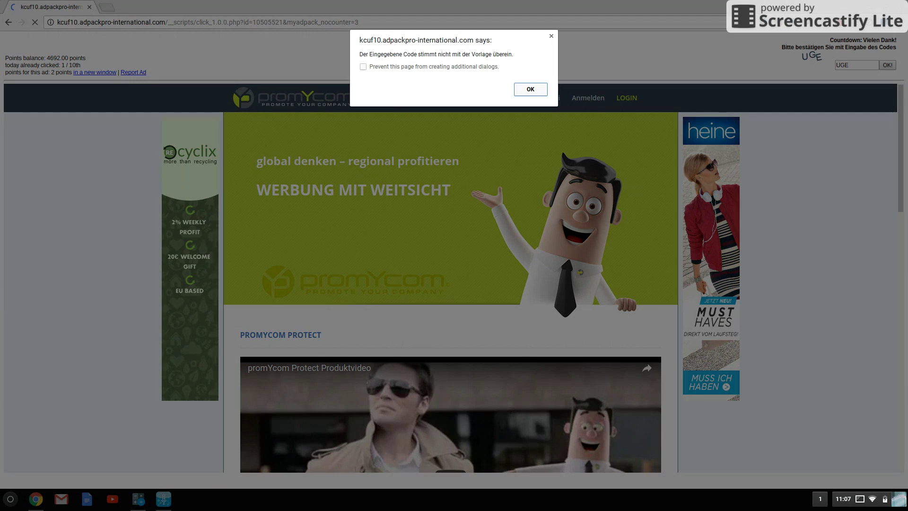
pyautogui.click(531, 90)
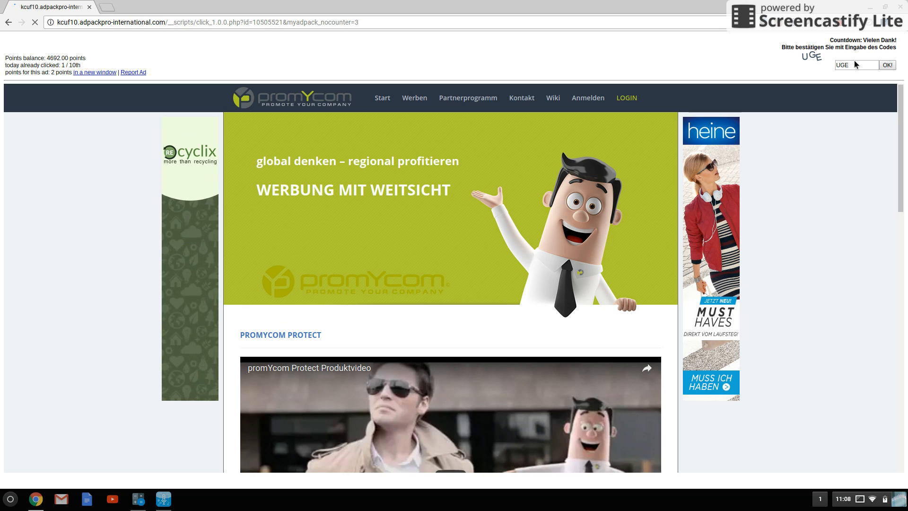
pyautogui.click(888, 66)
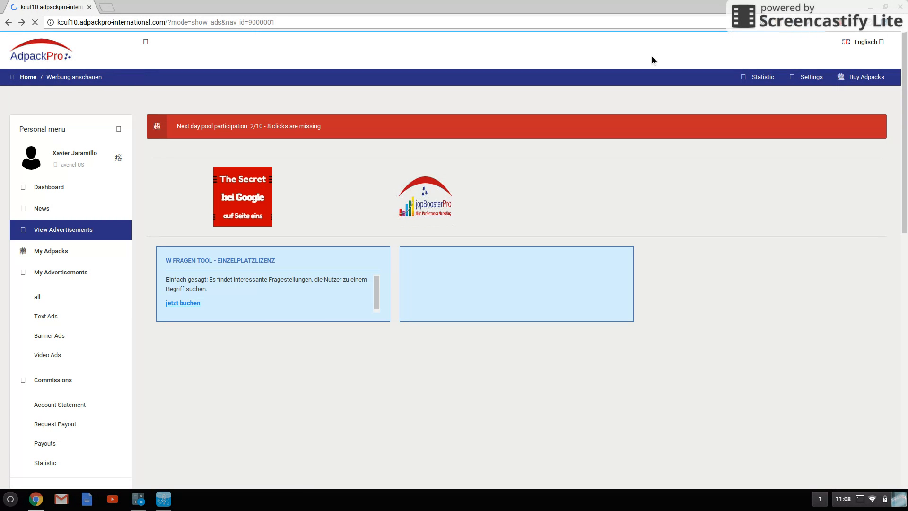
pyautogui.scroll(-2, 652, 59)
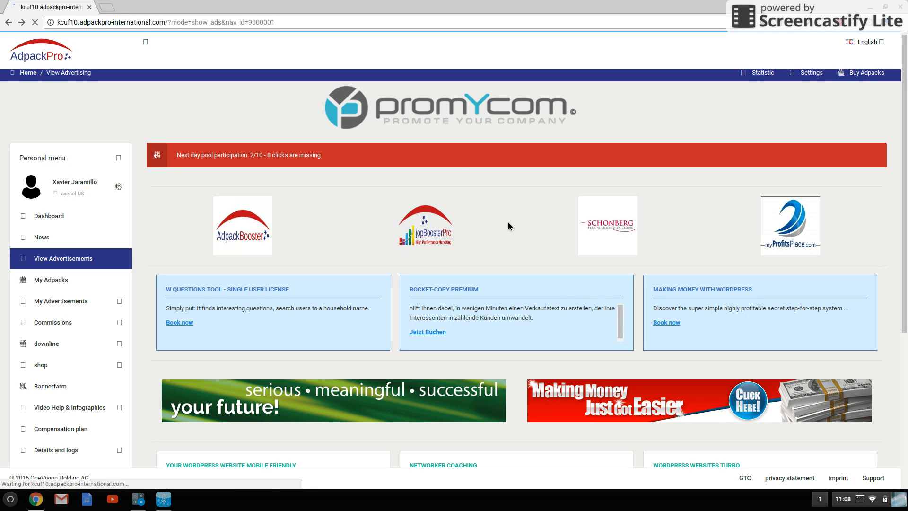
pyautogui.scroll(-1, 508, 225)
pyautogui.scroll(-2, 497, 211)
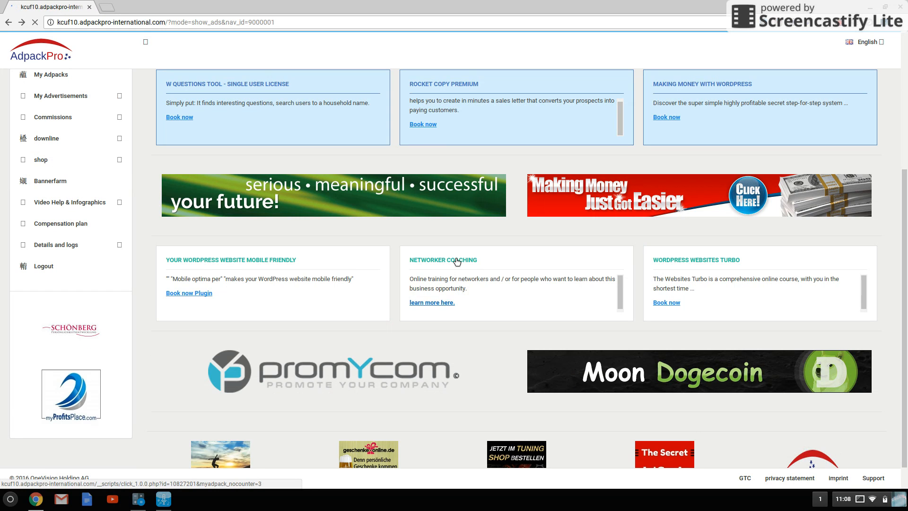
pyautogui.scroll(2, 457, 262)
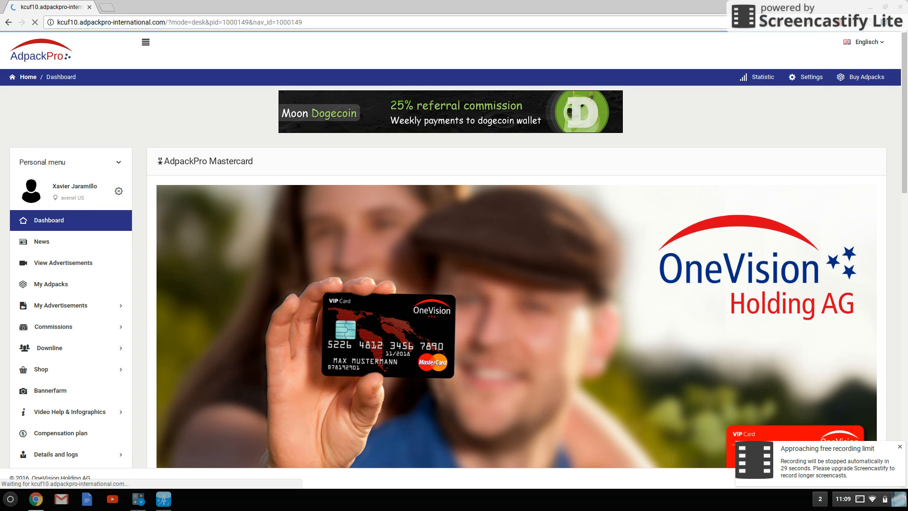
pyautogui.scroll(-2, 517, 277)
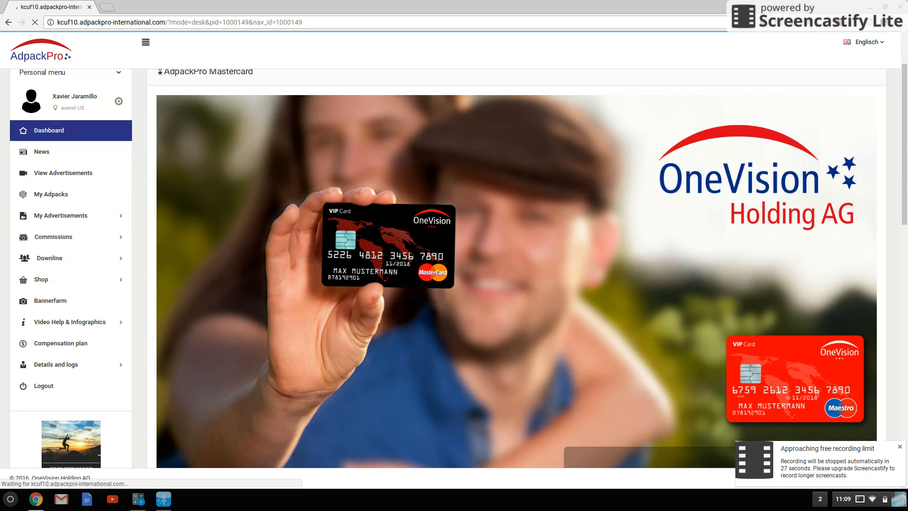
pyautogui.scroll(-3, 516, 277)
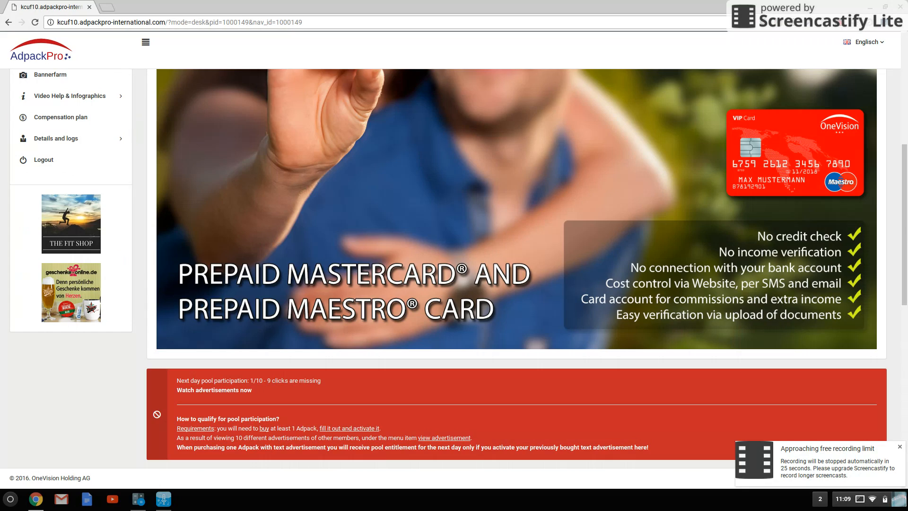
pyautogui.scroll(-3, 516, 276)
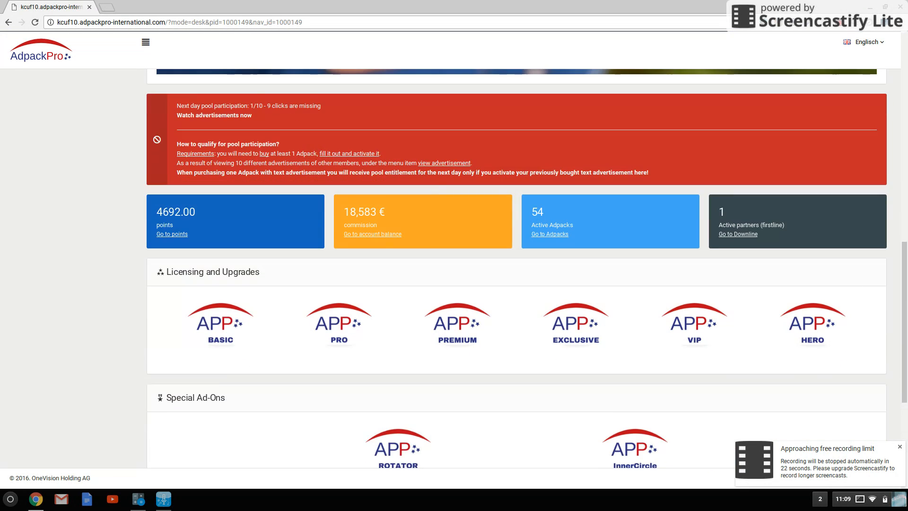